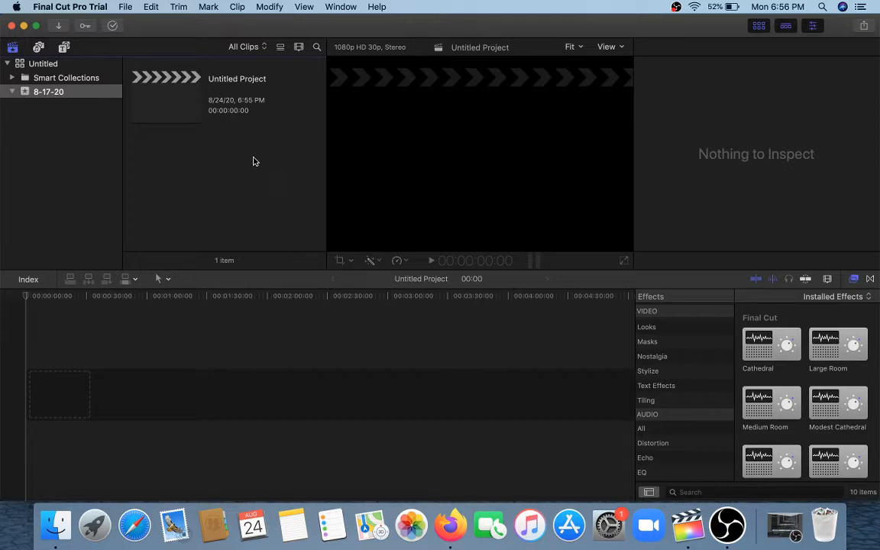
- Import the IMG_6191 movie from the Desktop into the 8-17-20 event and add it to the empty timeline
left_click(125, 6)
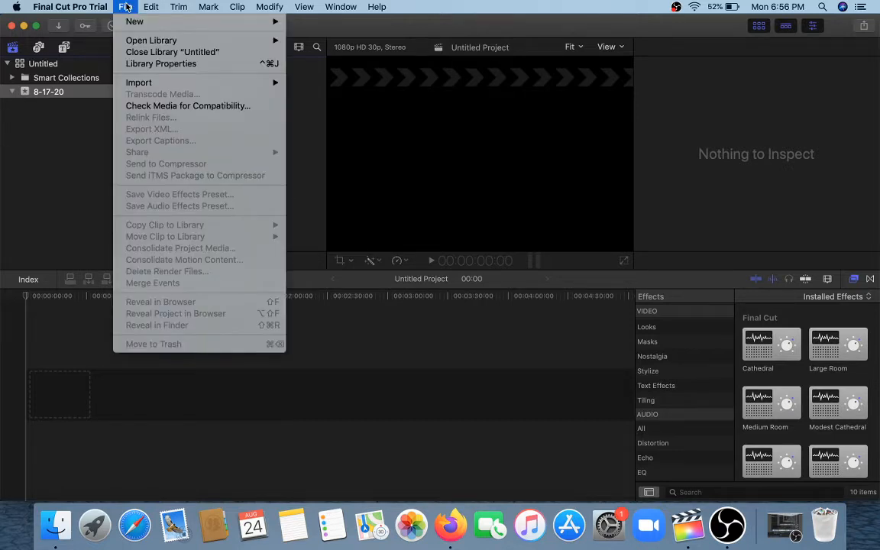
left_click(135, 8)
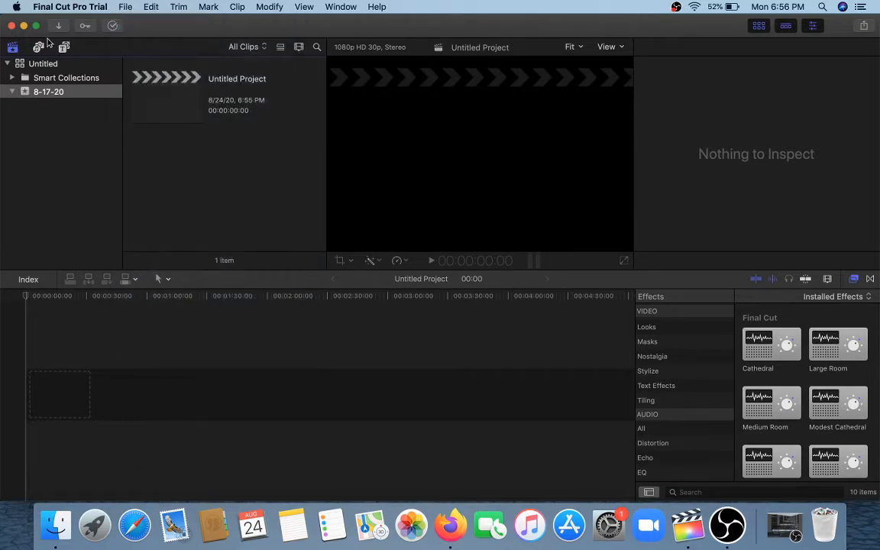
left_click(58, 27)
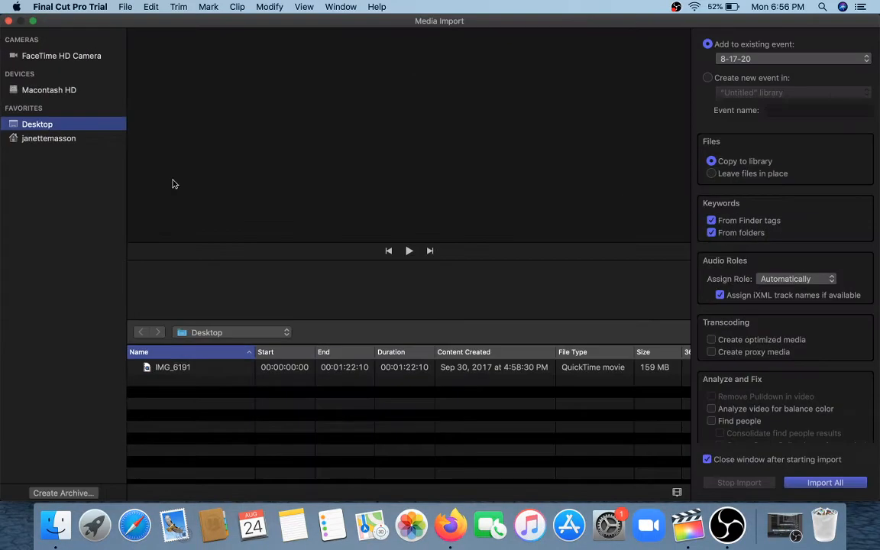
left_click(202, 369)
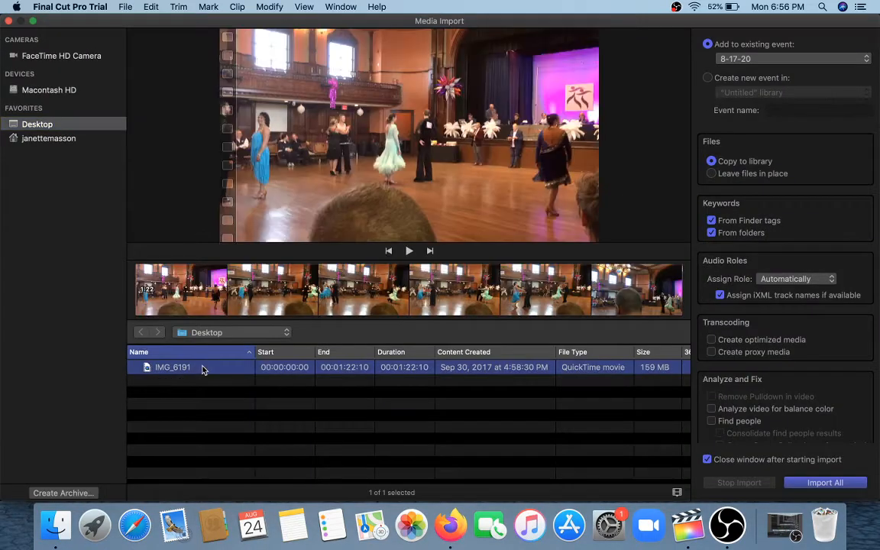
key("Return")
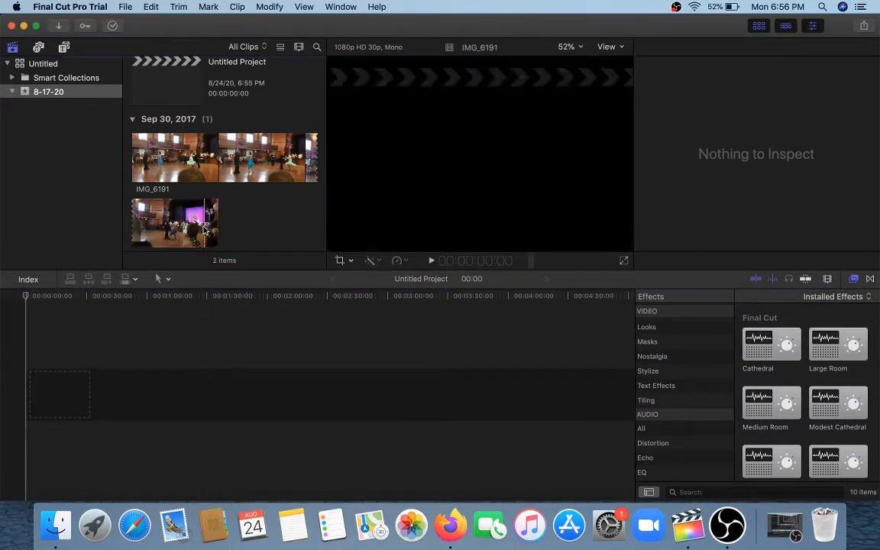
left_click(197, 221)
left_click_drag(200, 224, 141, 351)
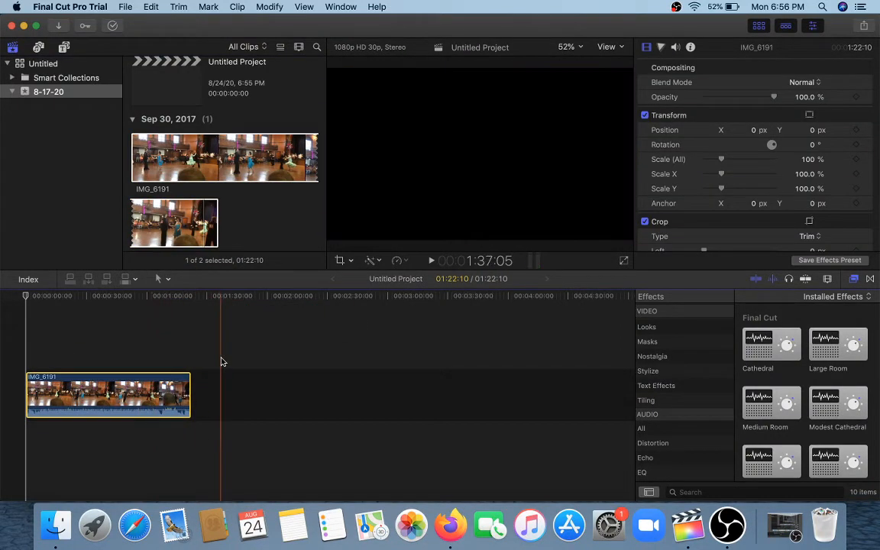
- Lower the timeline clip's audio volume all the way to silence and return the playhead to the project start
left_click_drag(161, 409, 161, 445)
left_click(160, 444)
left_click(161, 446)
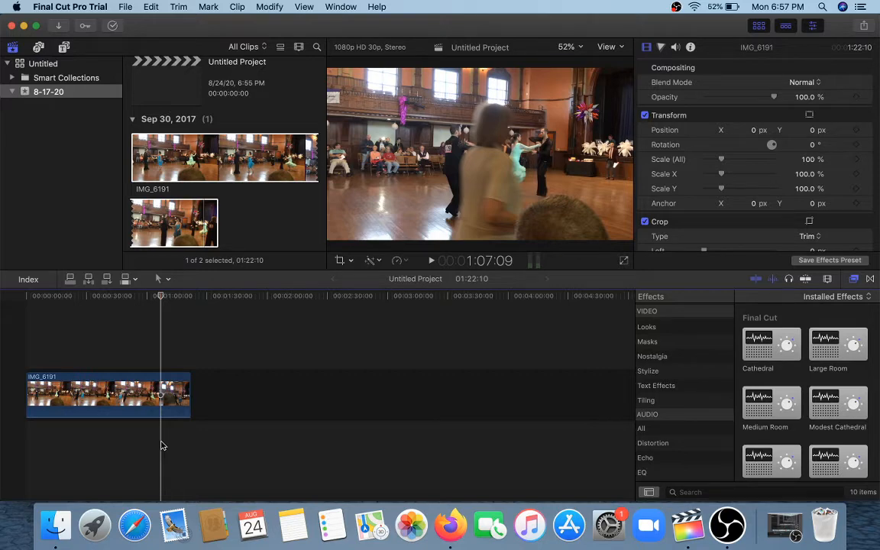
left_click(33, 353)
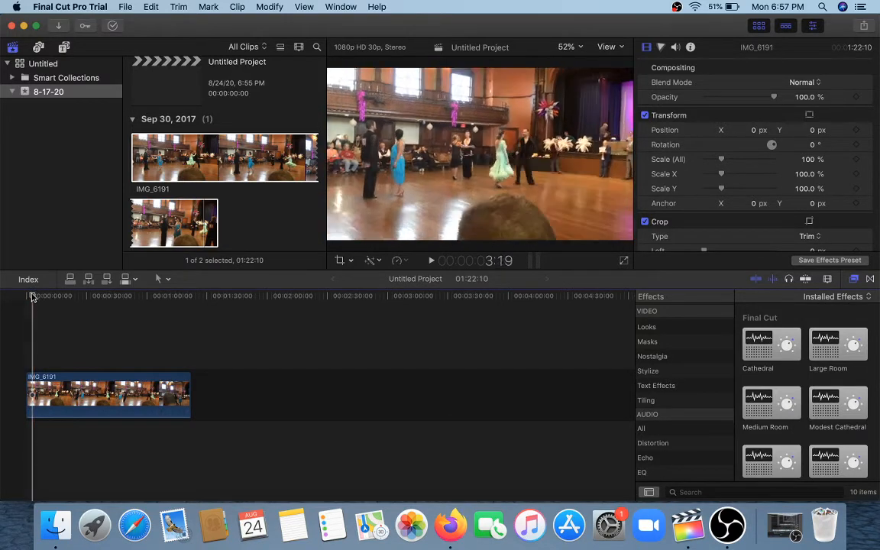
left_click_drag(32, 296, 3, 296)
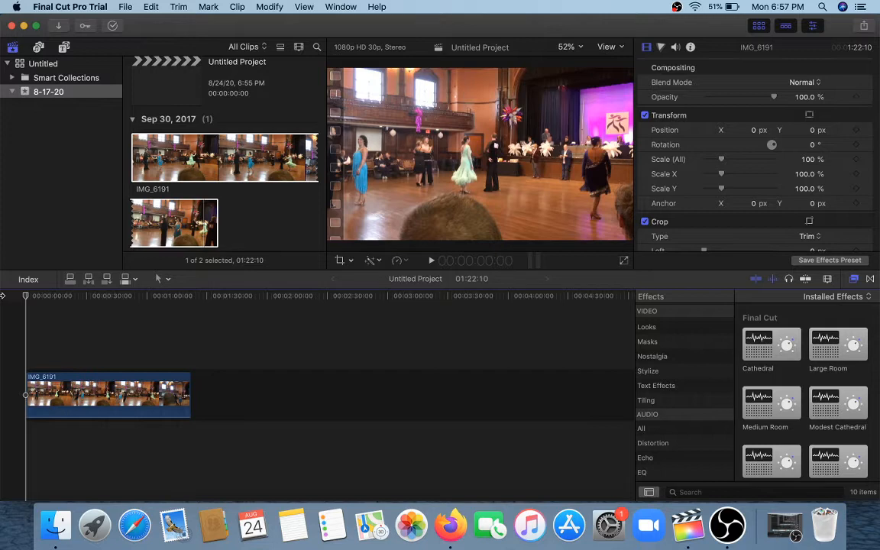
- Retime the IMG_6191 clip in the timeline to the Fast 4x speed
left_click(55, 411)
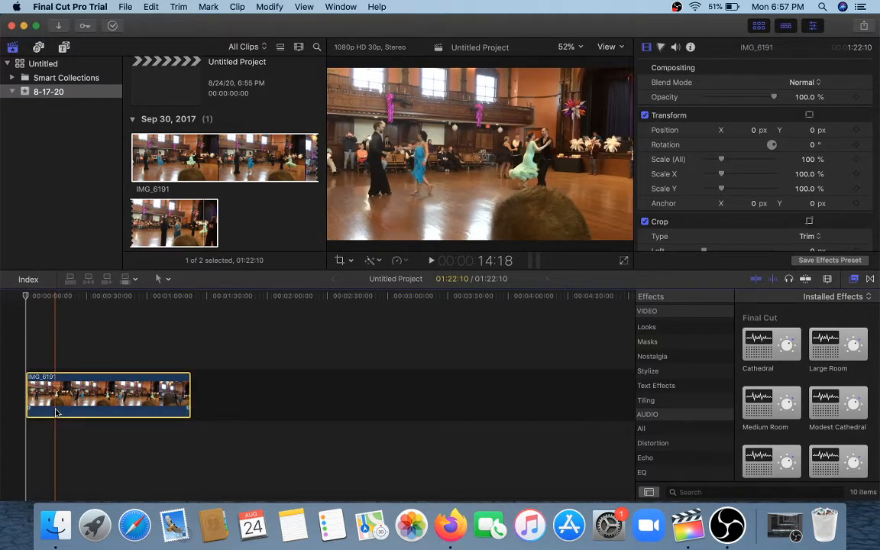
left_click(275, 7)
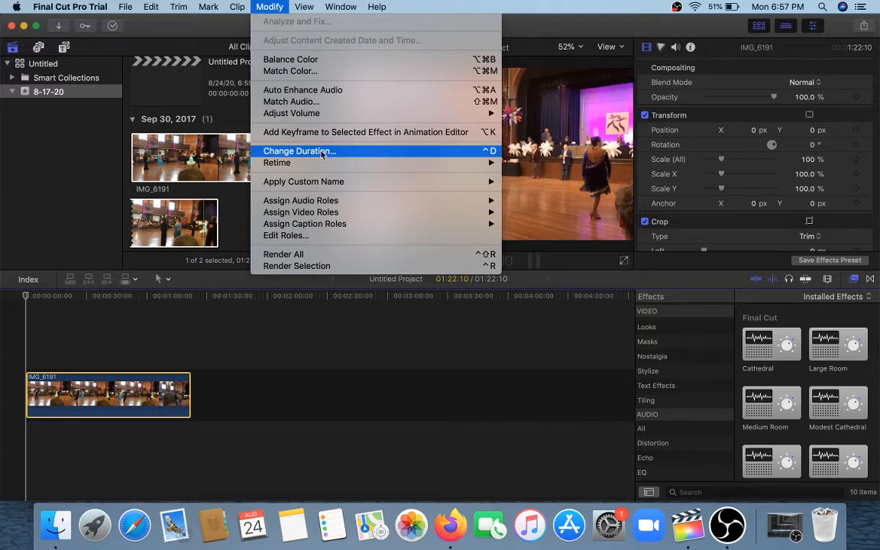
mouse_move(327, 168)
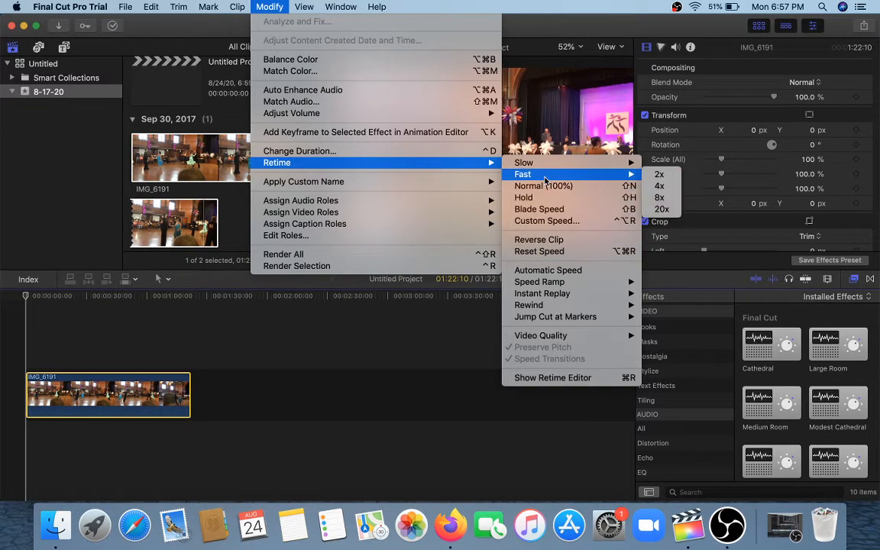
mouse_move(550, 164)
mouse_move(580, 174)
left_click(660, 188)
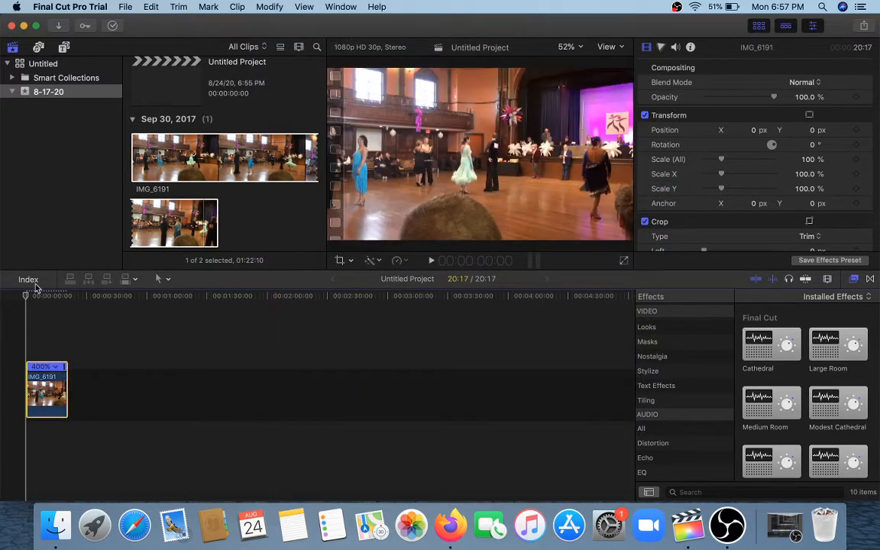
- Enlarge the timeline view and play the first seconds of the 4x clip to check its speed
key("super+=")
key("super+=")
key("super+=")
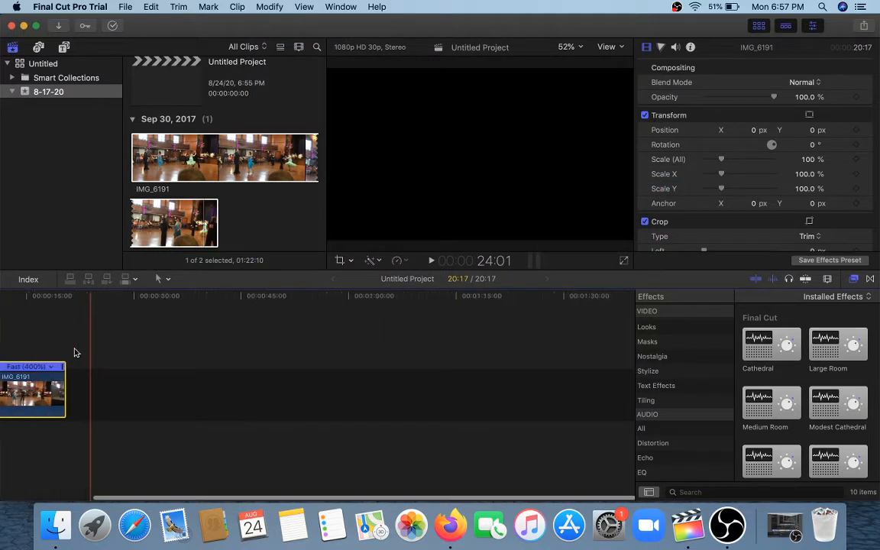
scroll(74, 352, "left", 5)
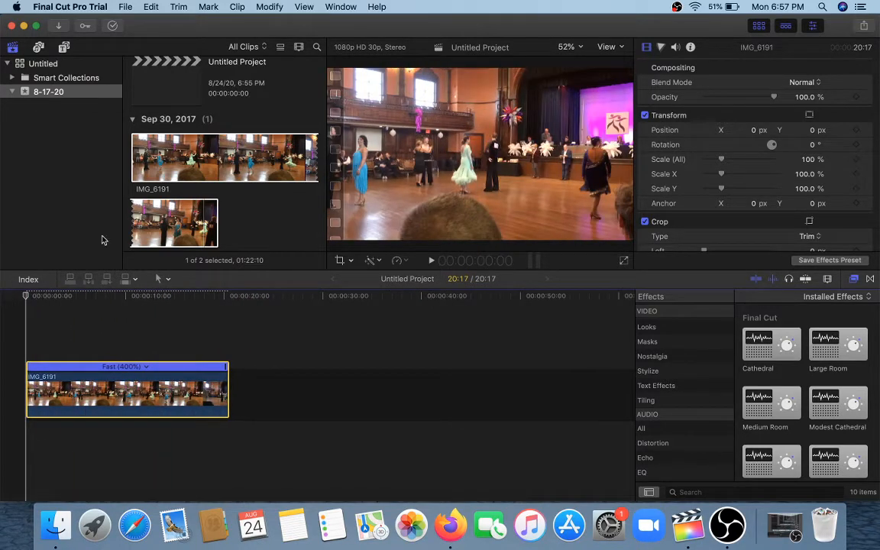
left_click(432, 260)
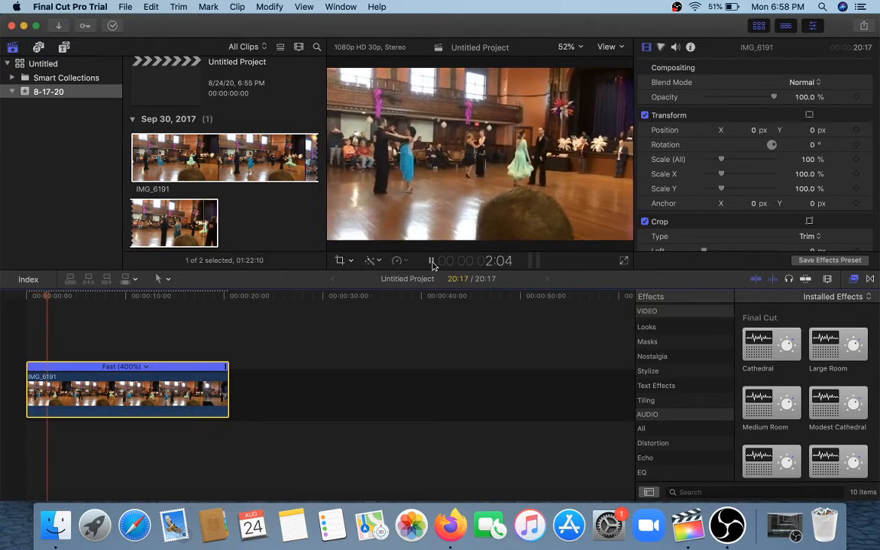
left_click(431, 261)
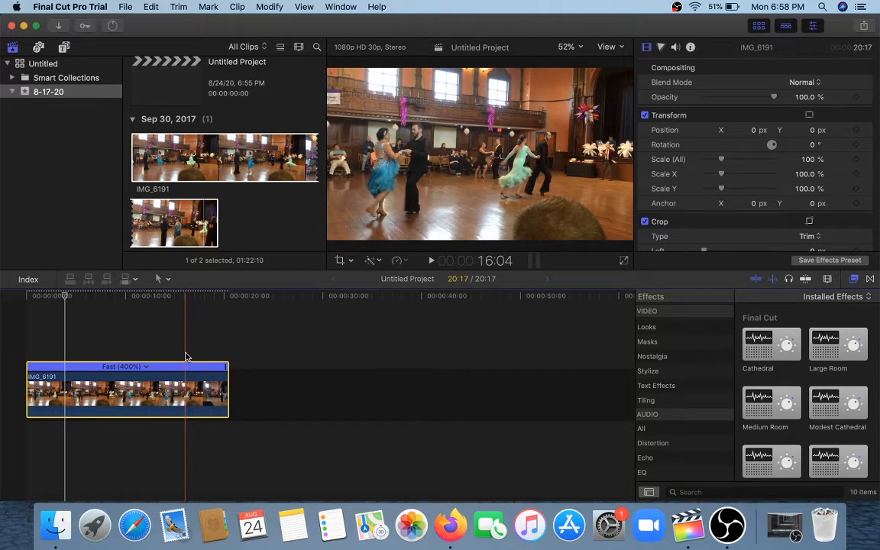
- Change the clip's speed to Fast 8x and play it through from the start
left_click(149, 368)
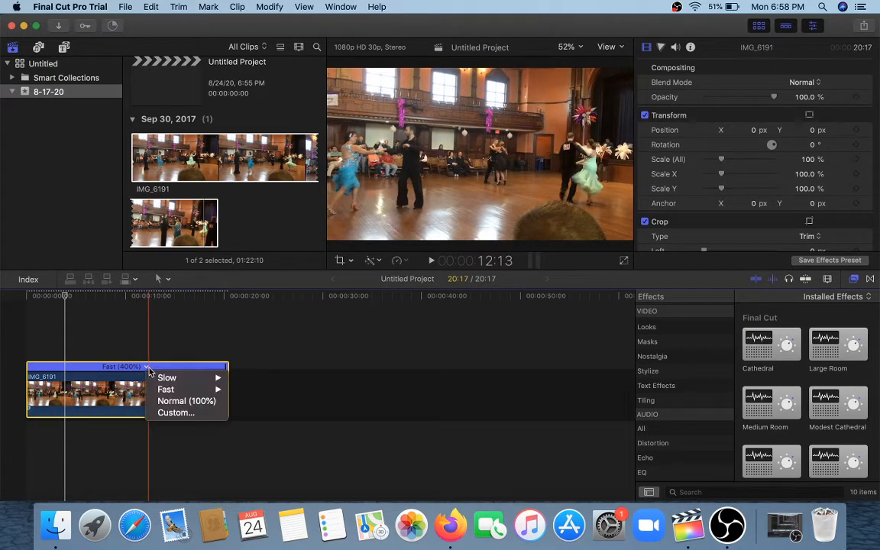
mouse_move(175, 380)
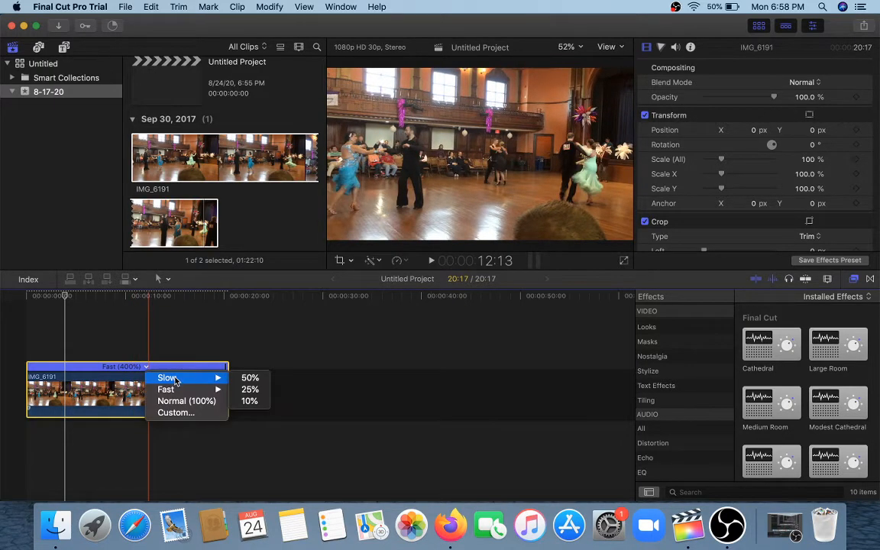
mouse_move(196, 394)
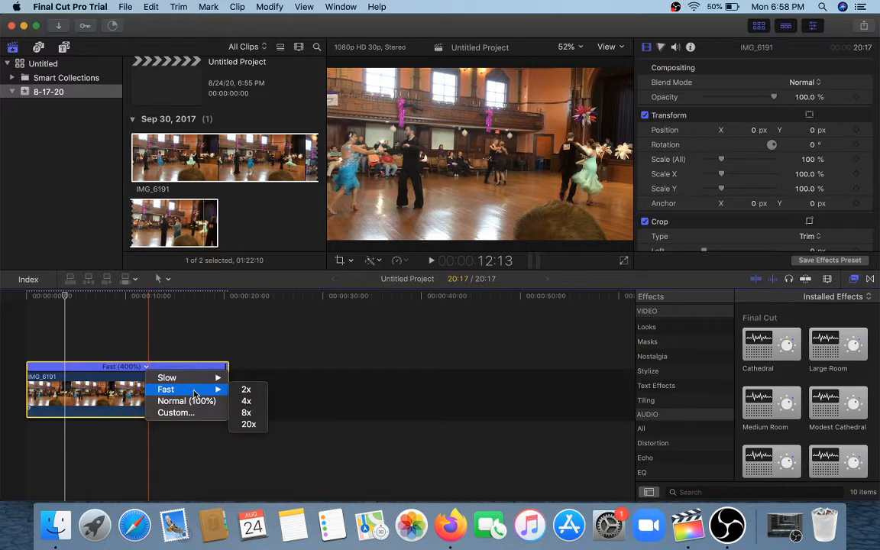
left_click(246, 413)
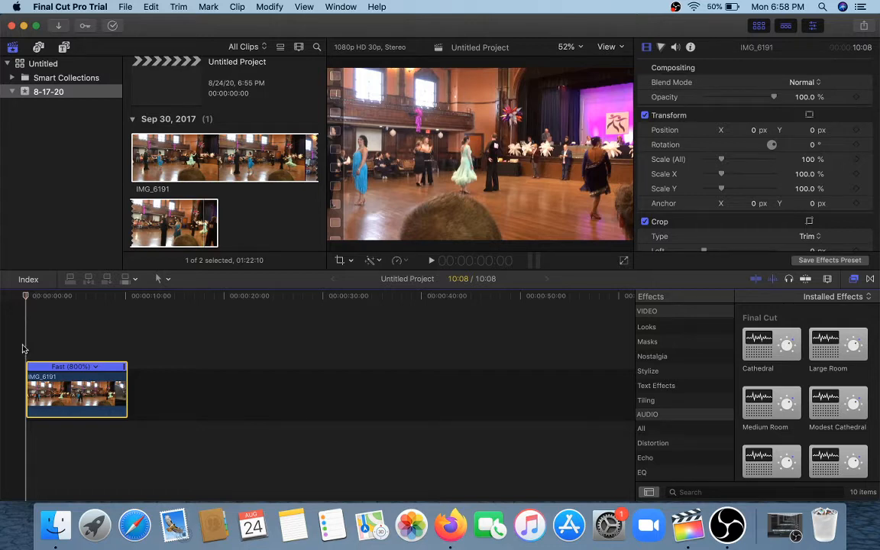
key("space")
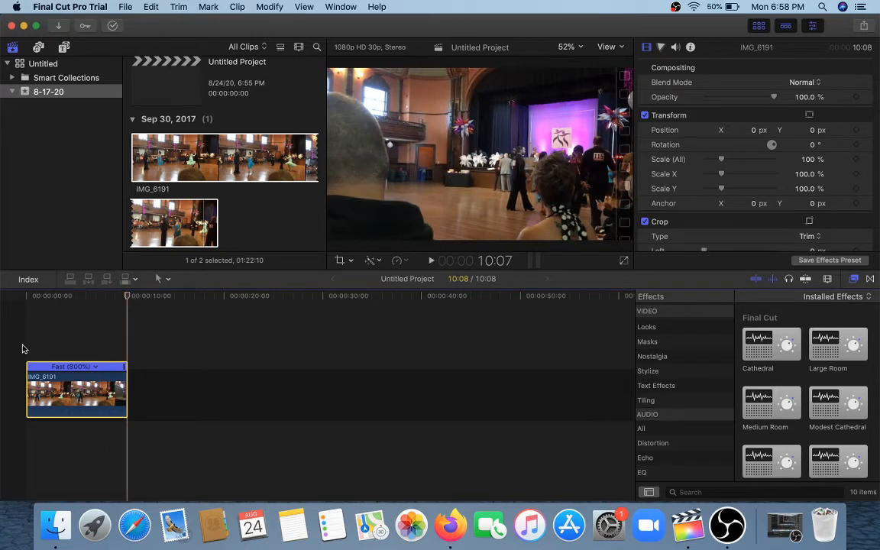
- Change the clip's speed to Fast 20x and play it through from the start
left_click(95, 366)
mouse_move(113, 389)
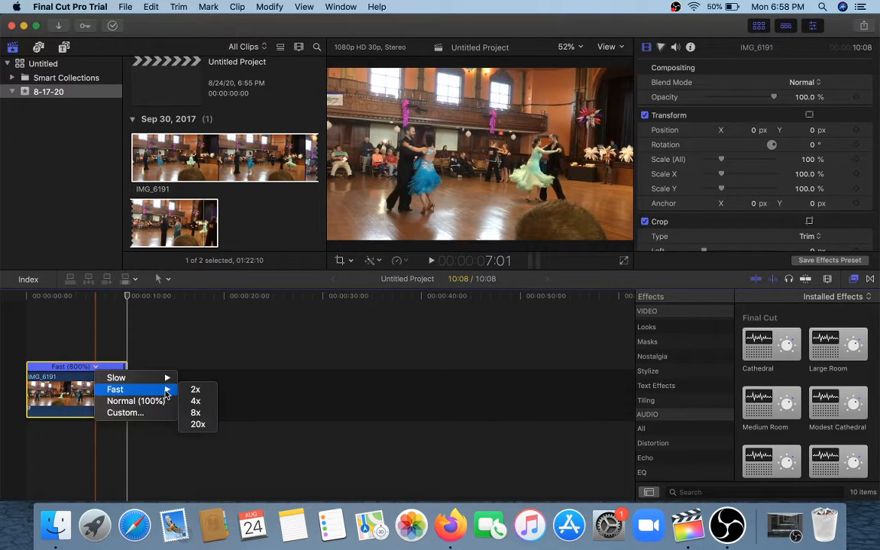
left_click(196, 424)
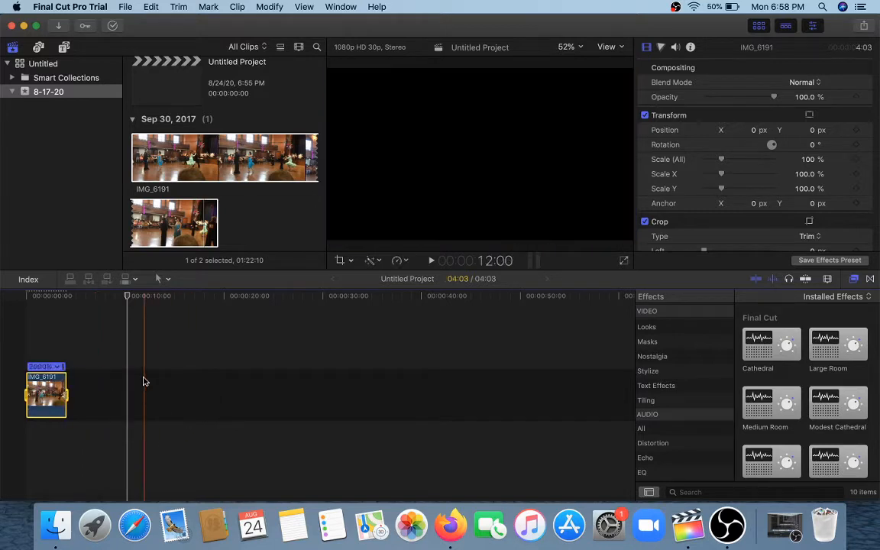
left_click_drag(128, 296, 7, 309)
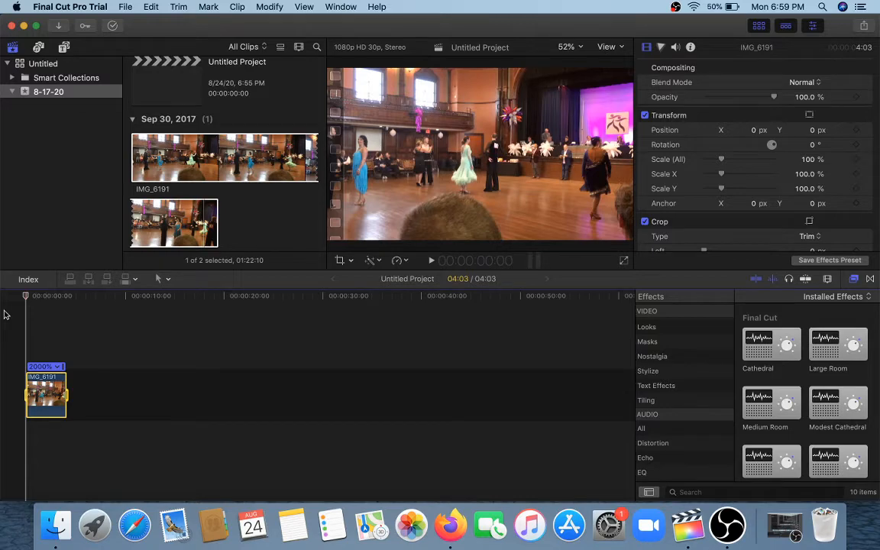
key("space")
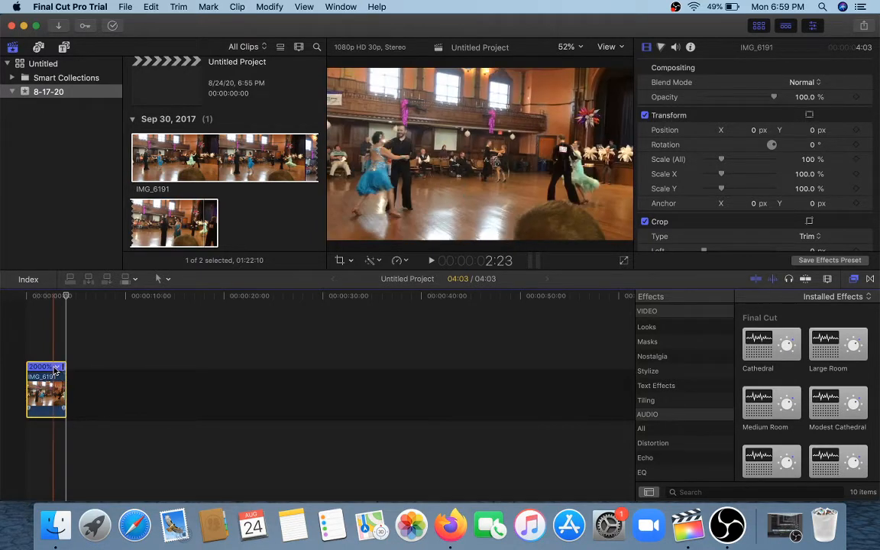
- Change the clip's speed to Slow 50% and play its opening seconds
left_click(58, 367)
mouse_move(72, 379)
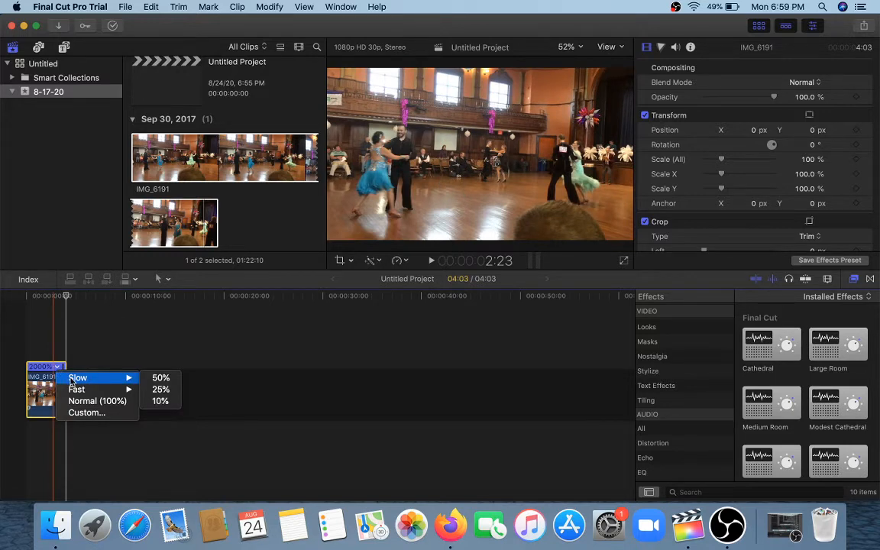
left_click(161, 378)
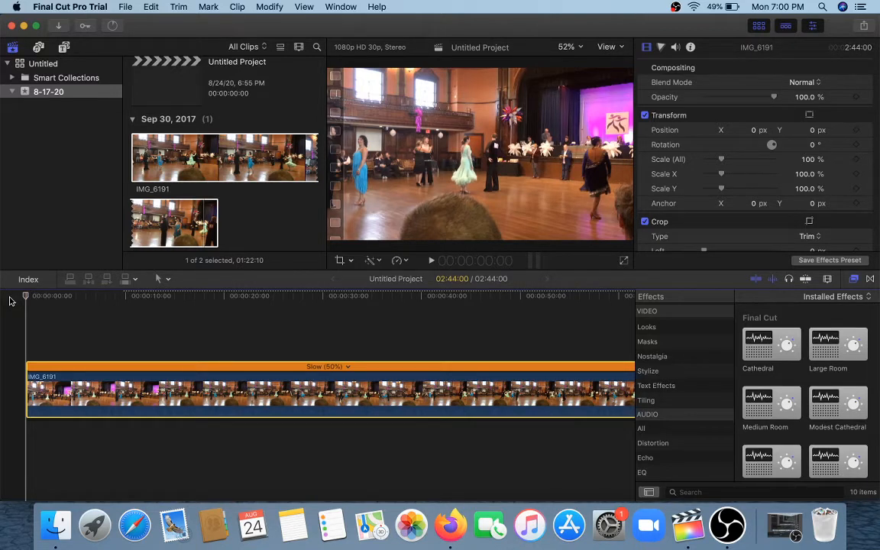
key("space")
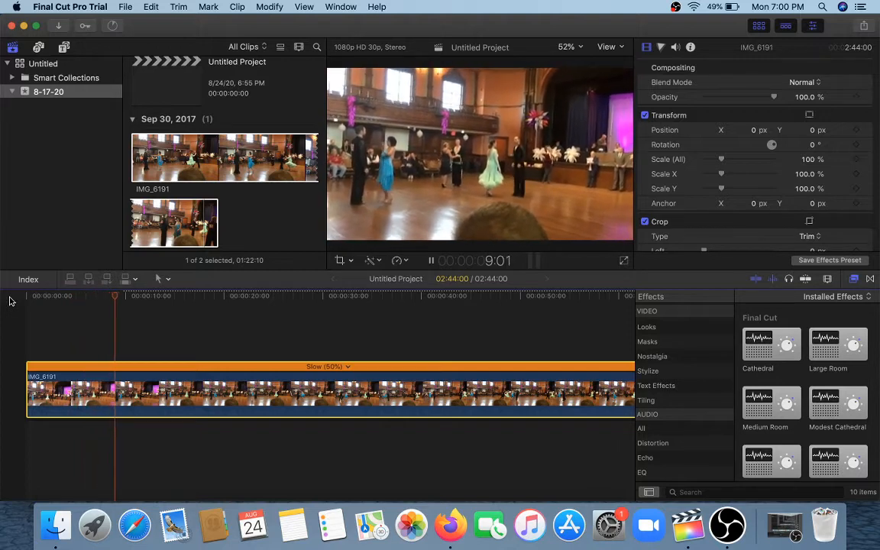
key("space")
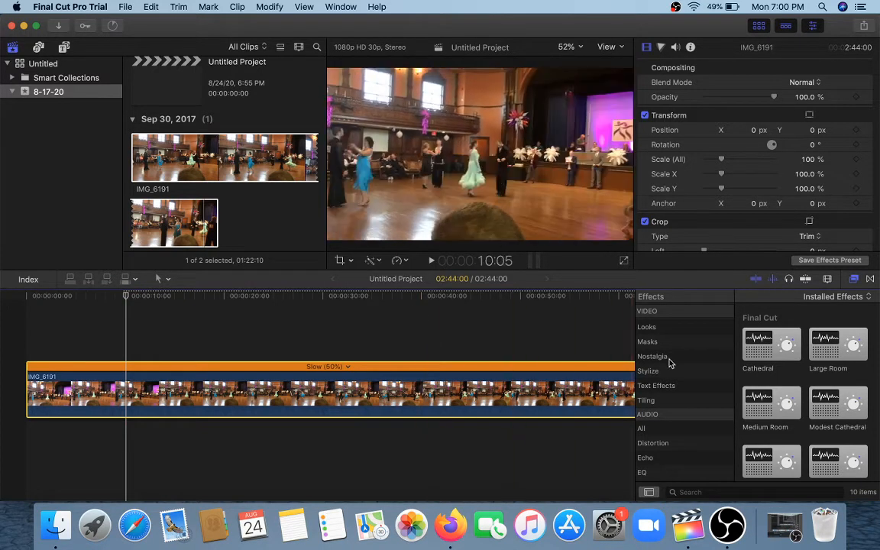
scroll(669, 363, "up", 3)
scroll(670, 363, "up", 5)
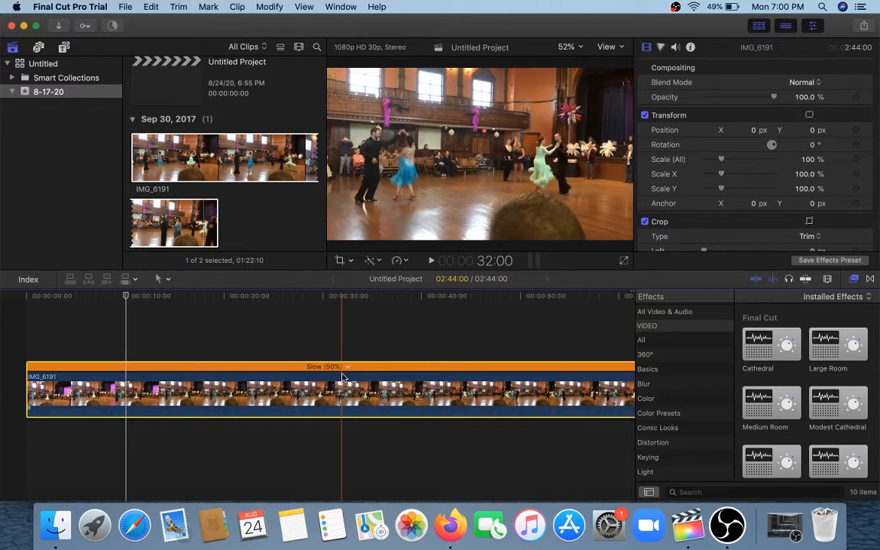
- Change the clip's speed to Slow 25% and play its opening seconds
left_click(347, 368)
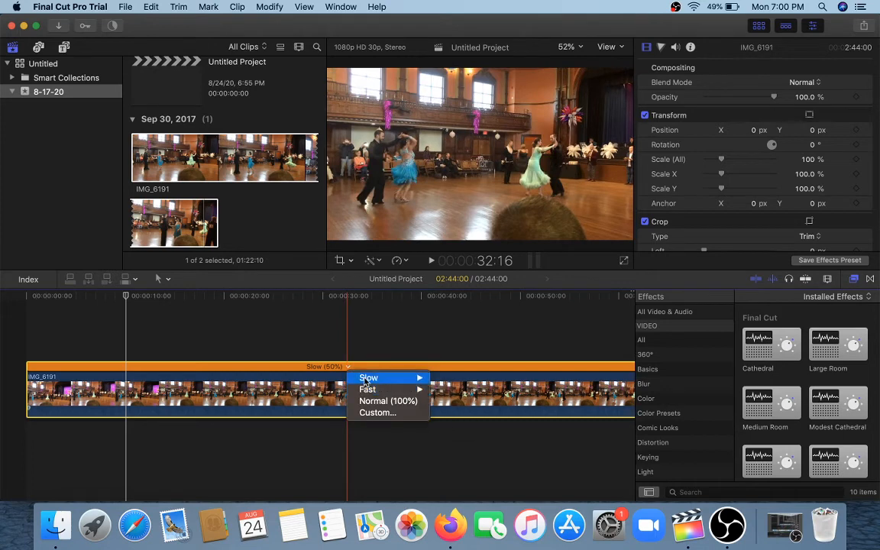
mouse_move(397, 377)
left_click(450, 390)
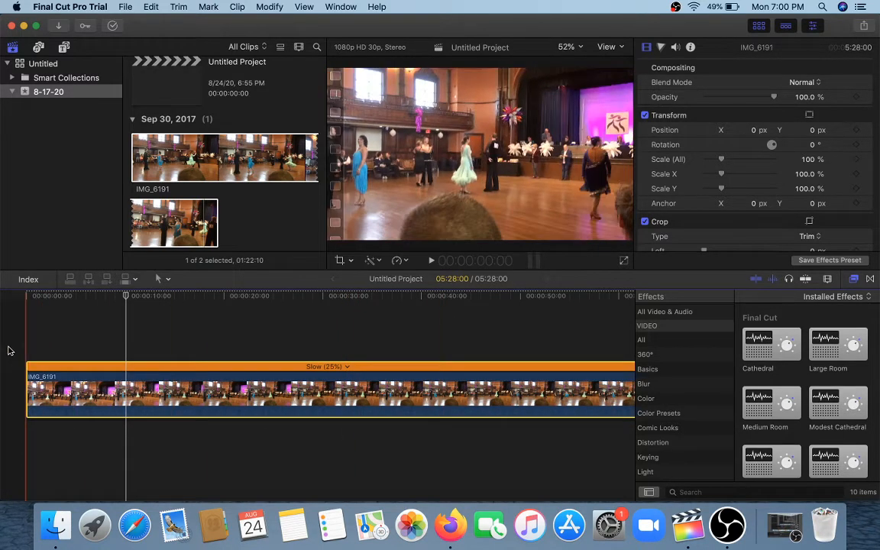
key("space")
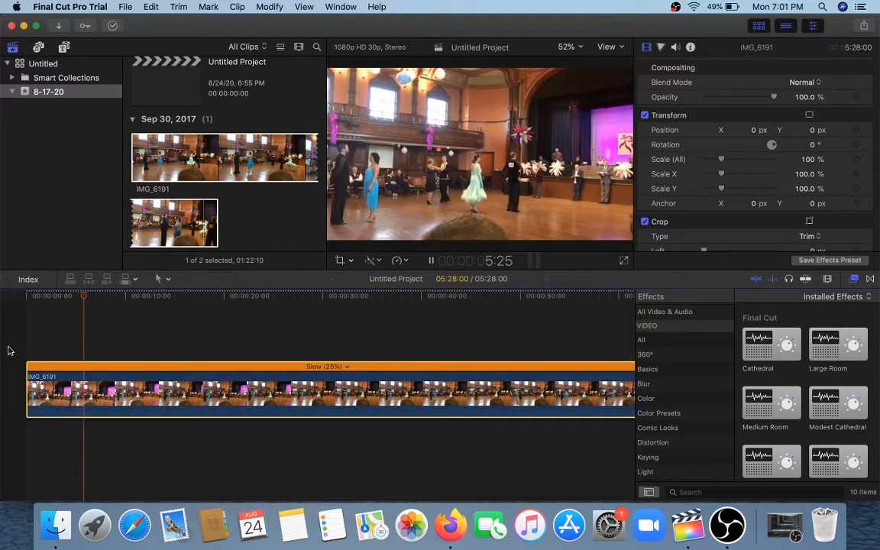
key("space")
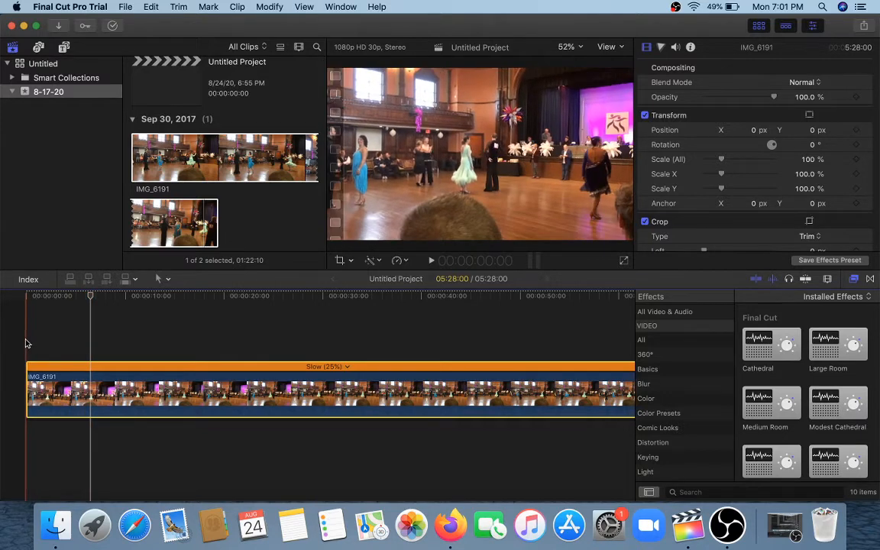
- Change the clip's speed to Slow 10% and play its opening seconds
left_click(347, 369)
mouse_move(358, 382)
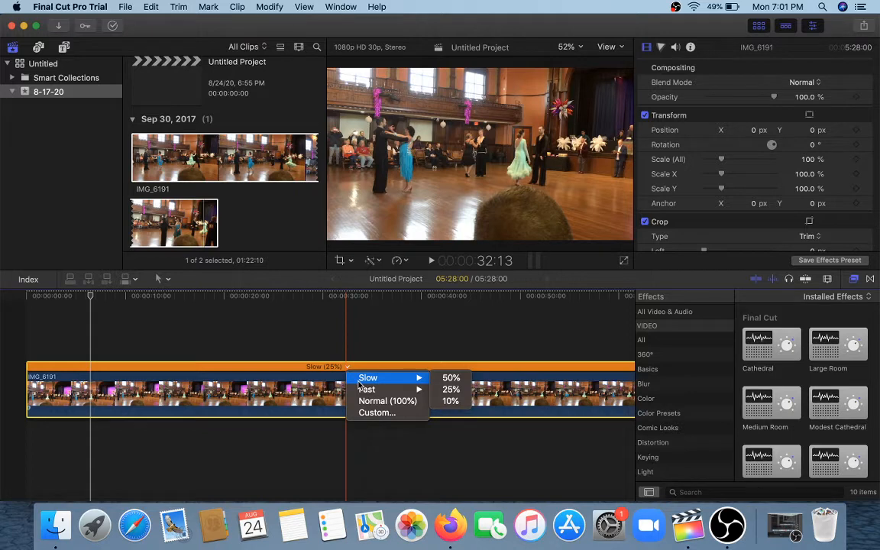
left_click(451, 400)
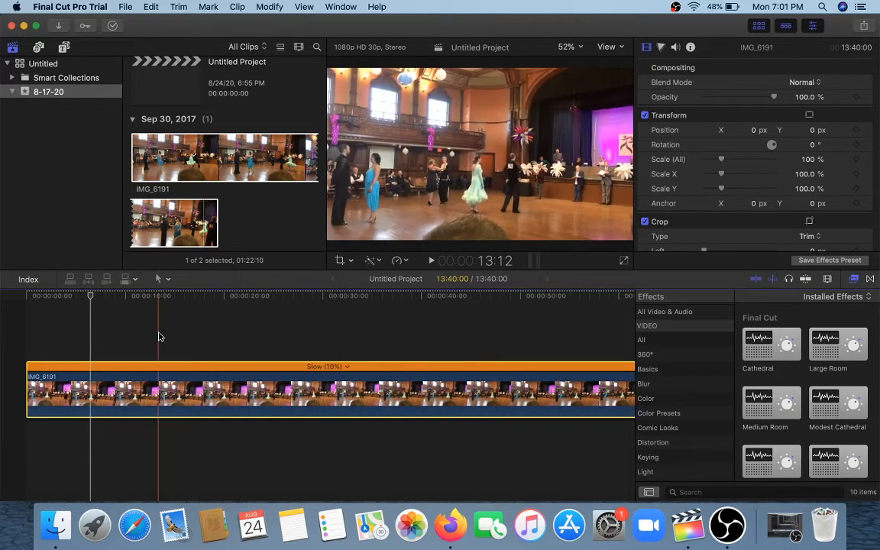
key("space")
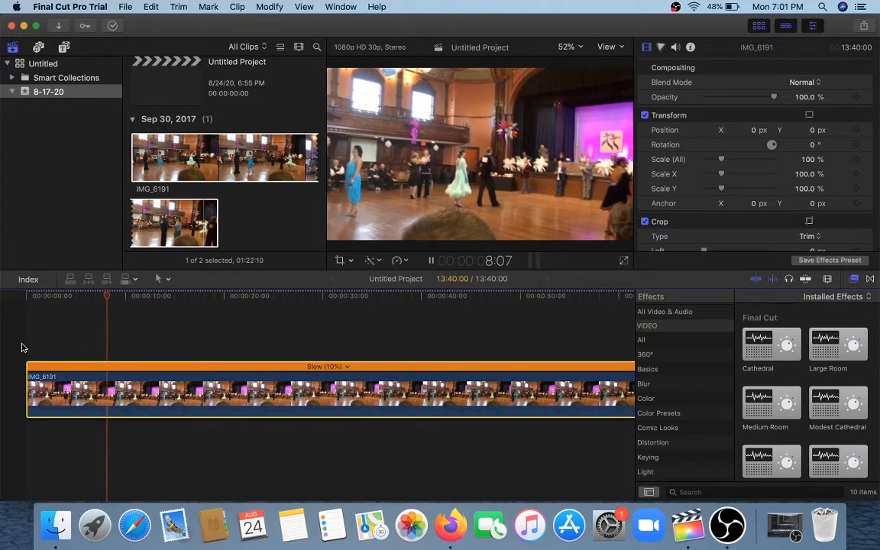
key("space")
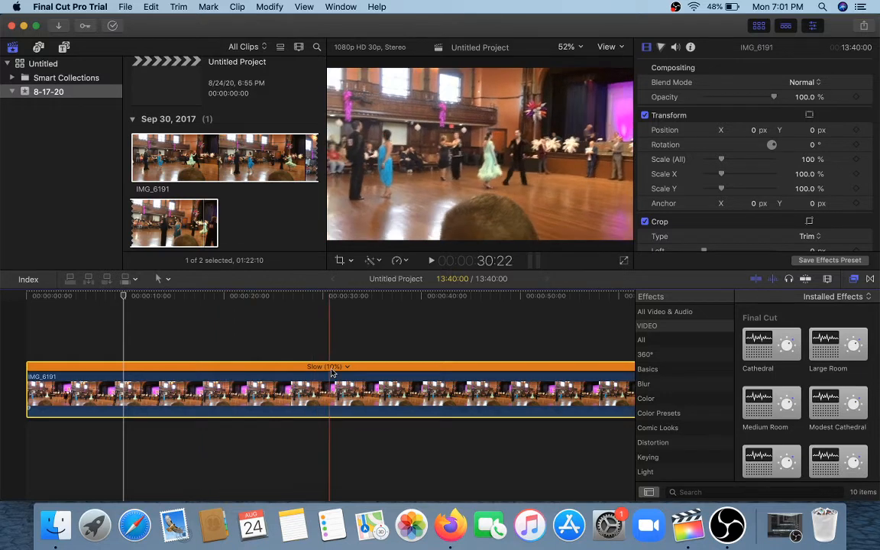
- Switch the clip's speed to the Slow 50% preset
left_click(344, 368)
mouse_move(390, 378)
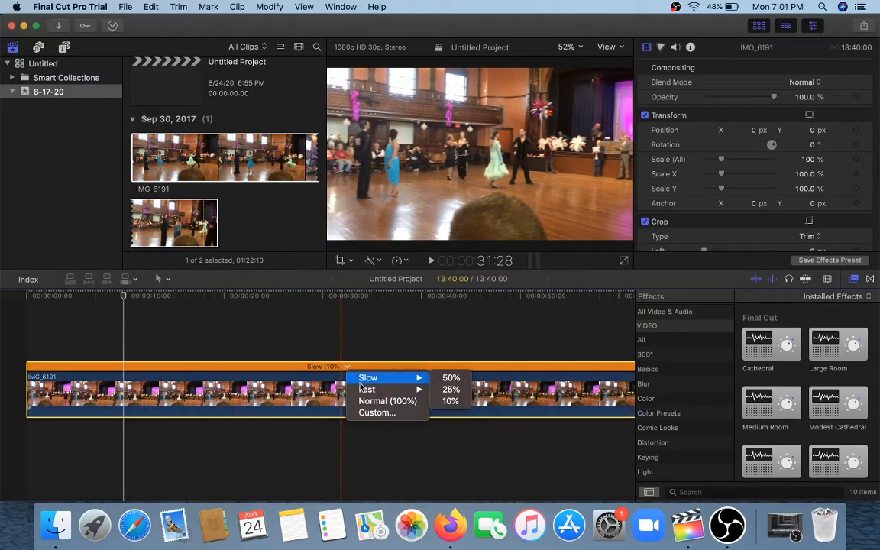
left_click(442, 381)
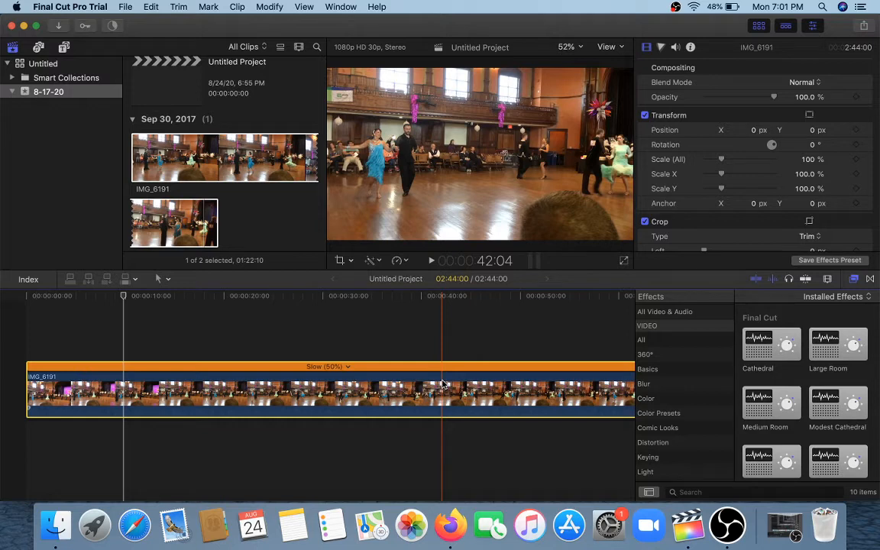
- Return the clip to Normal (100%) speed and play parts of it
left_click(339, 368)
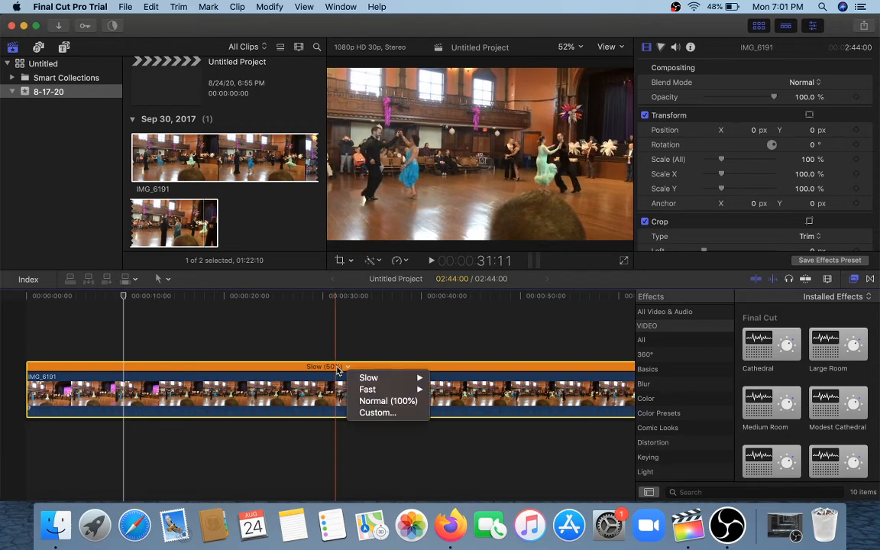
left_click(374, 401)
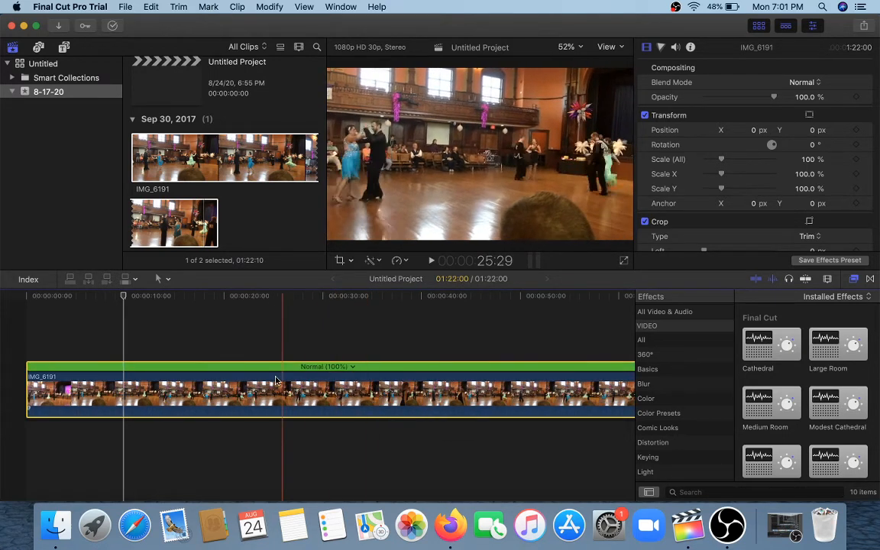
key("space")
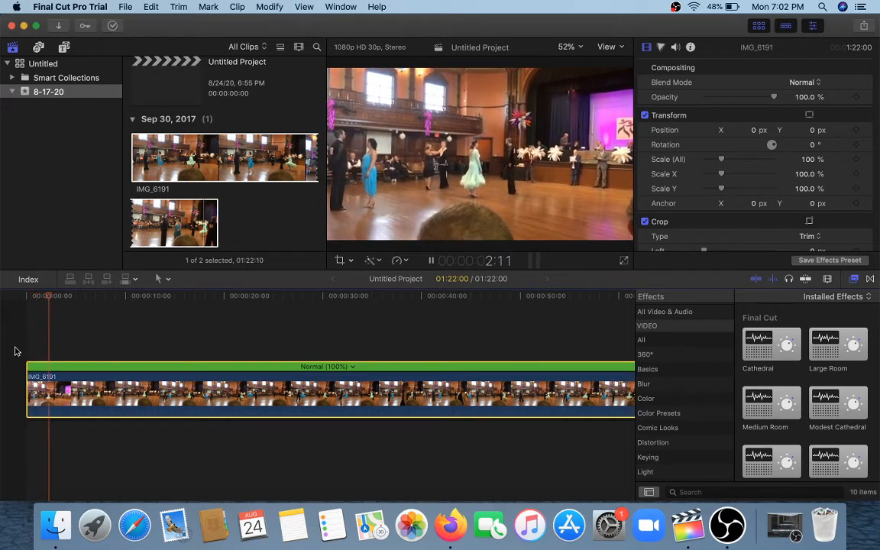
key("space")
key("space")
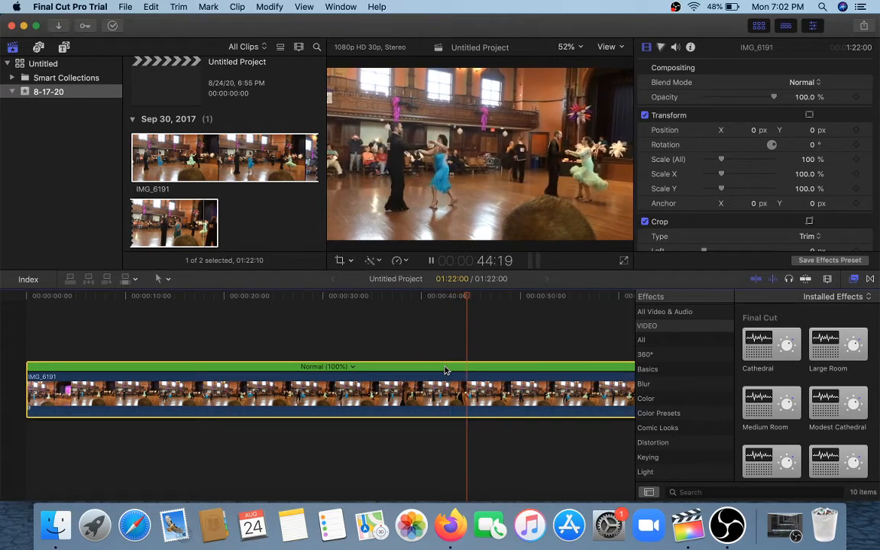
- Set the clip's custom speed direction to Reverse and play it from the start and at further points along the timeline
left_click(351, 367)
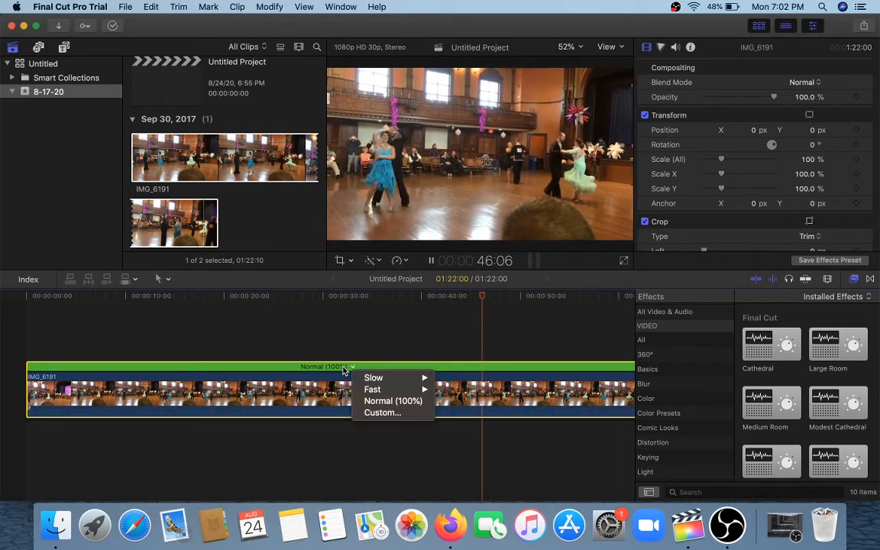
left_click(379, 417)
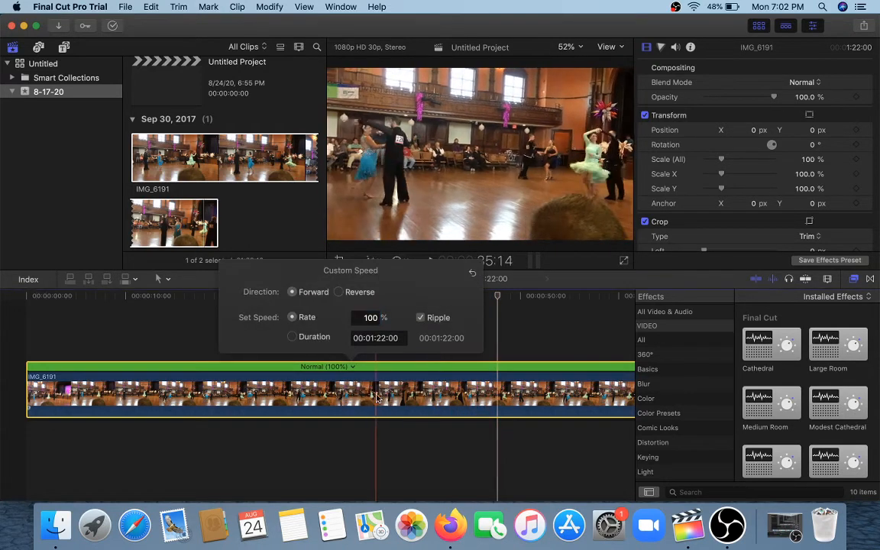
left_click(340, 297)
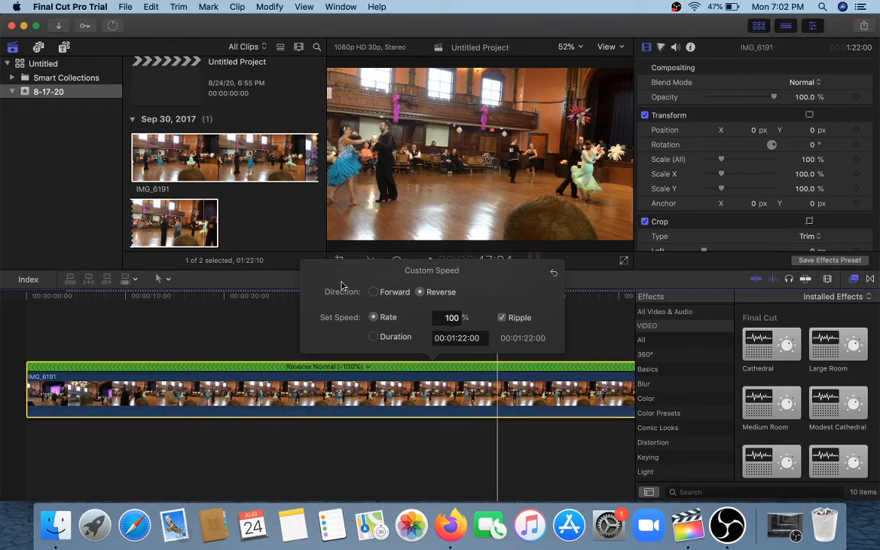
left_click(187, 330)
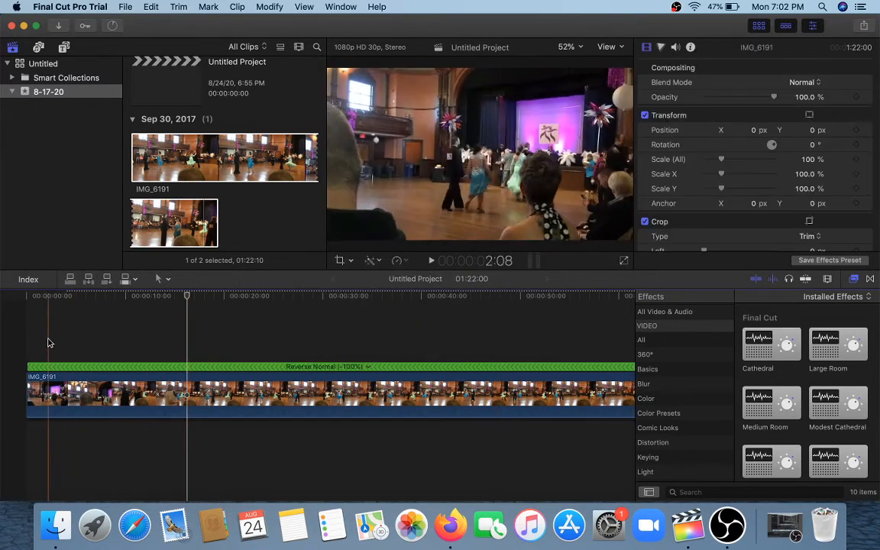
left_click(16, 343)
key("space")
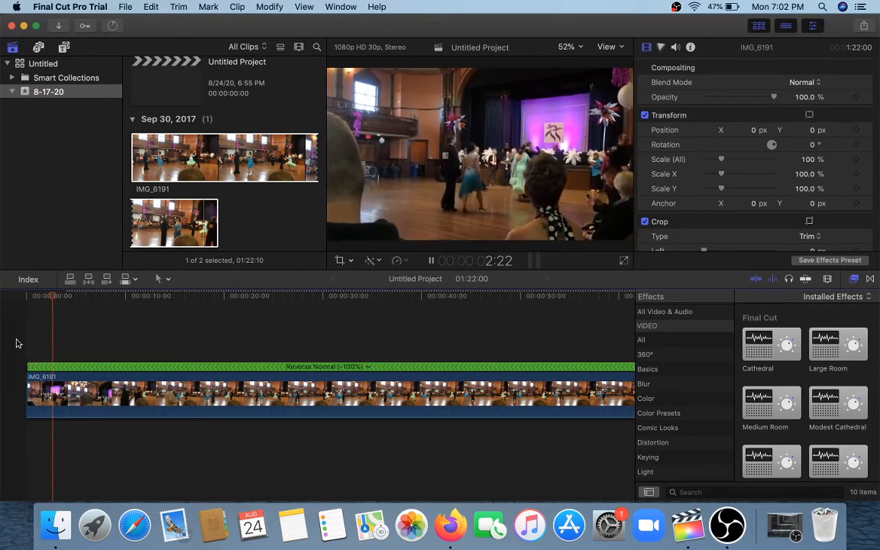
left_click(292, 348)
left_click(485, 342)
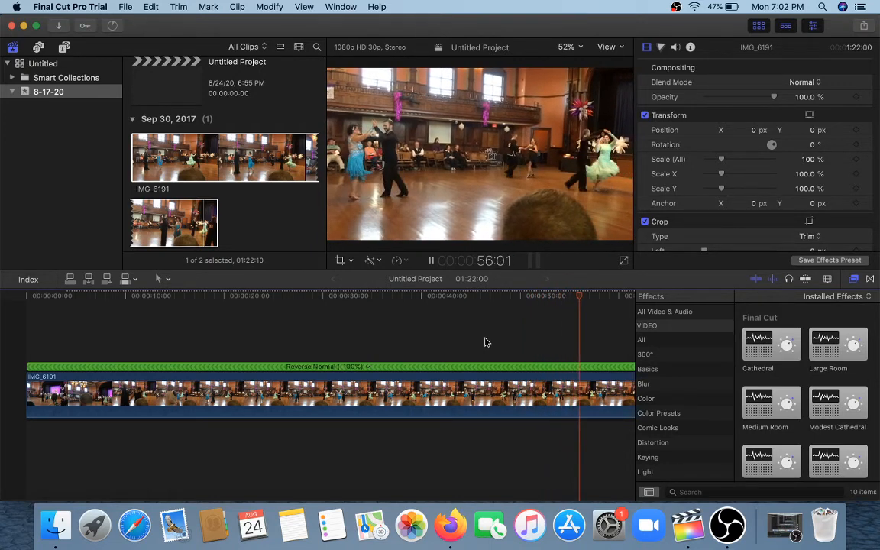
key("space")
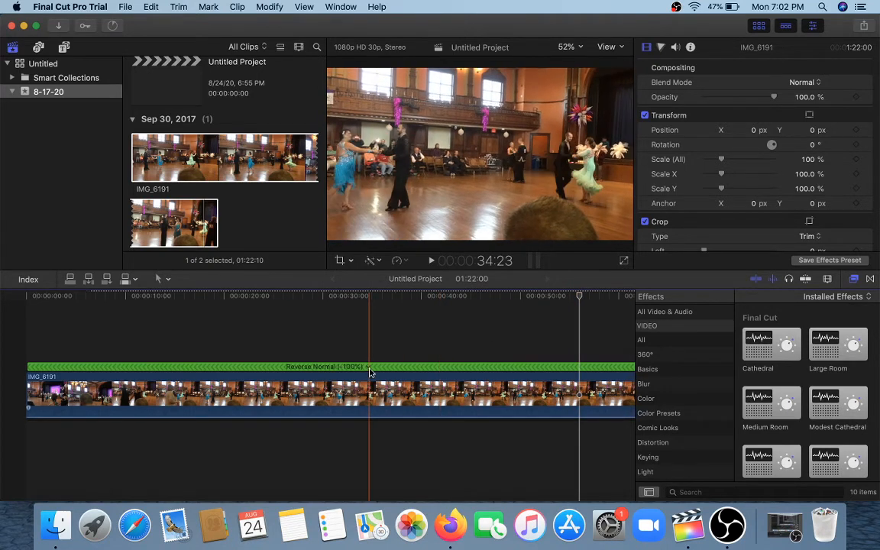
- Set the clip's custom speed direction back to Forward
left_click(363, 367)
left_click(367, 366)
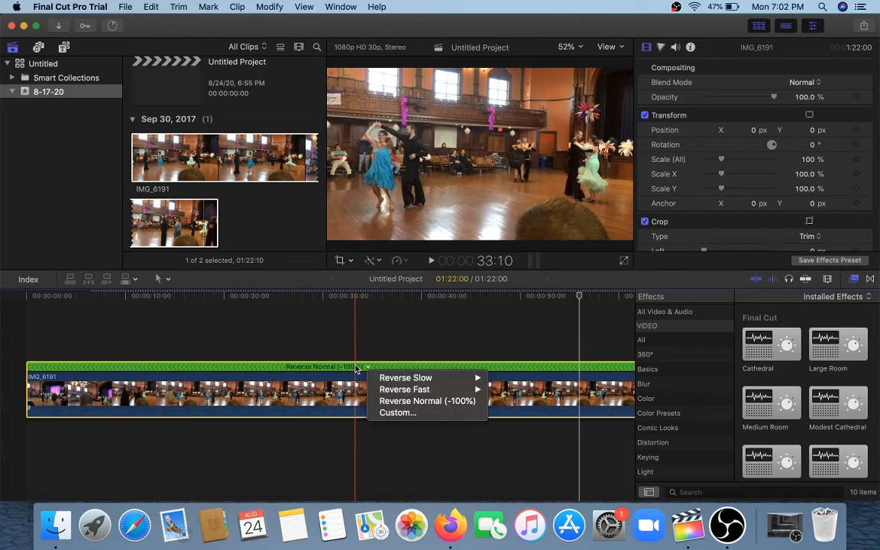
mouse_move(396, 393)
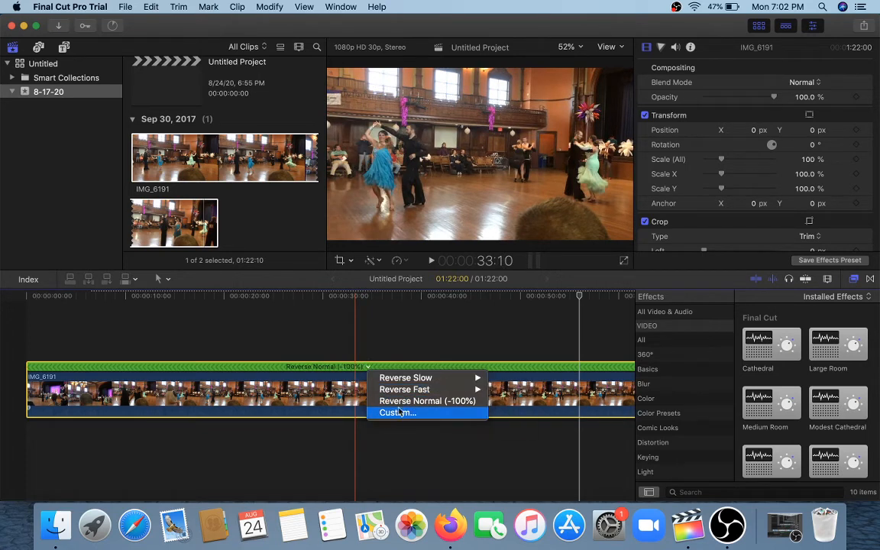
left_click(399, 413)
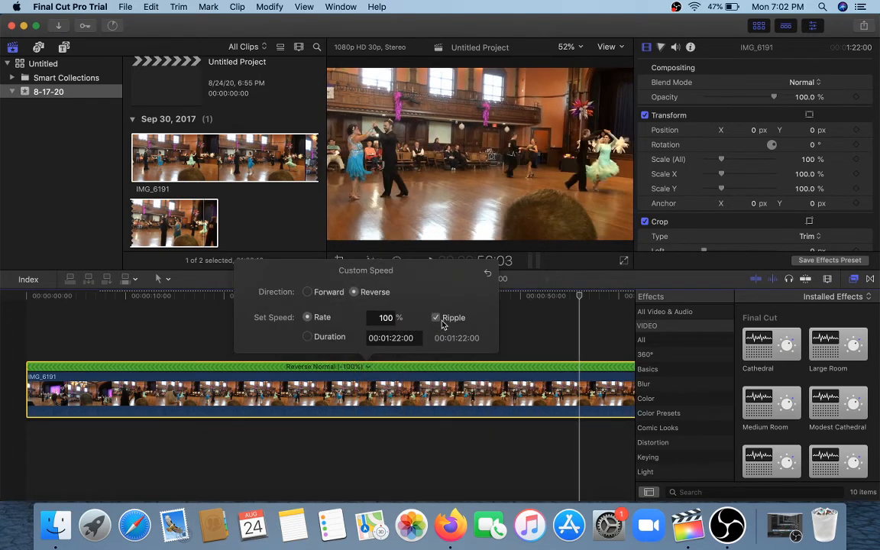
left_click(308, 292)
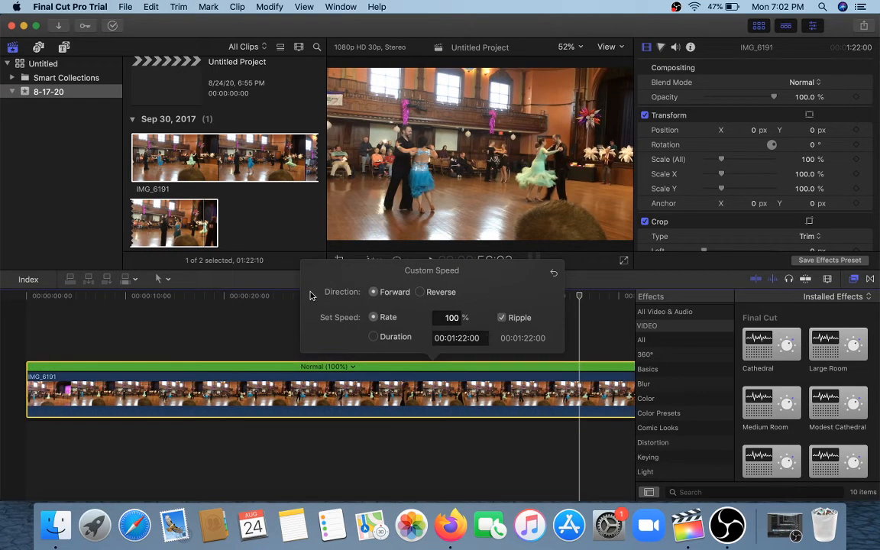
- Set the clip's custom speed by Rate with a value of 100%
left_click(375, 338)
left_click(373, 317)
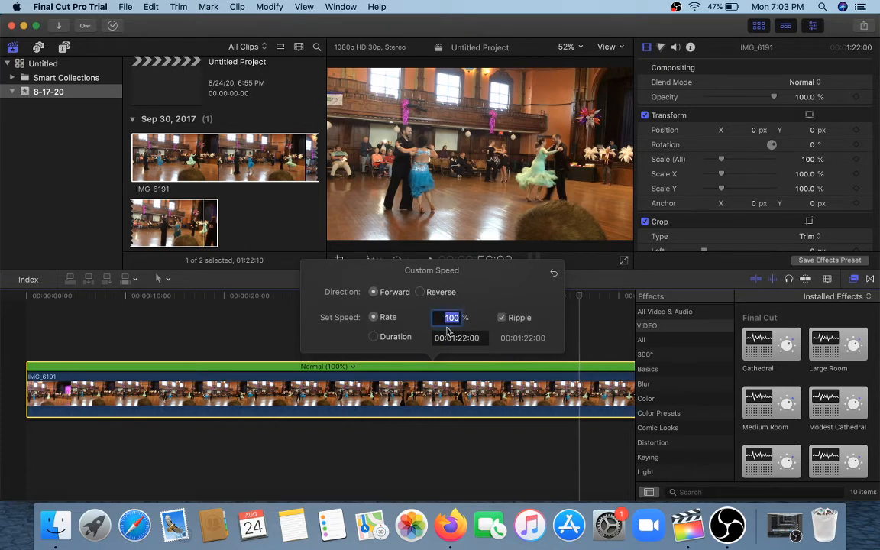
type("90")
key("BackSpace")
key("BackSpace")
type("100")
key("BackSpace")
key("BackSpace")
key("BackSpace")
type("100")
key("Return")
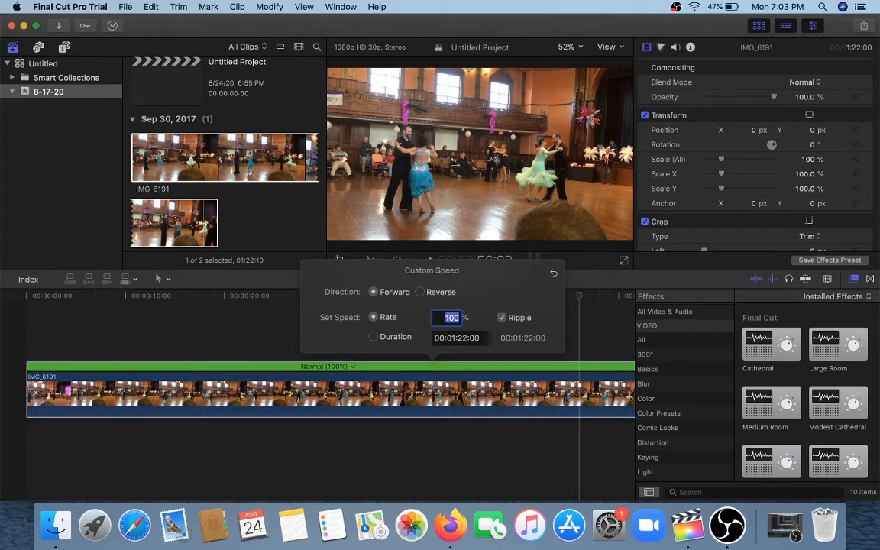
- Turn the Ripple option off and back on, and close the custom speed settings
left_click(501, 319)
left_click(501, 318)
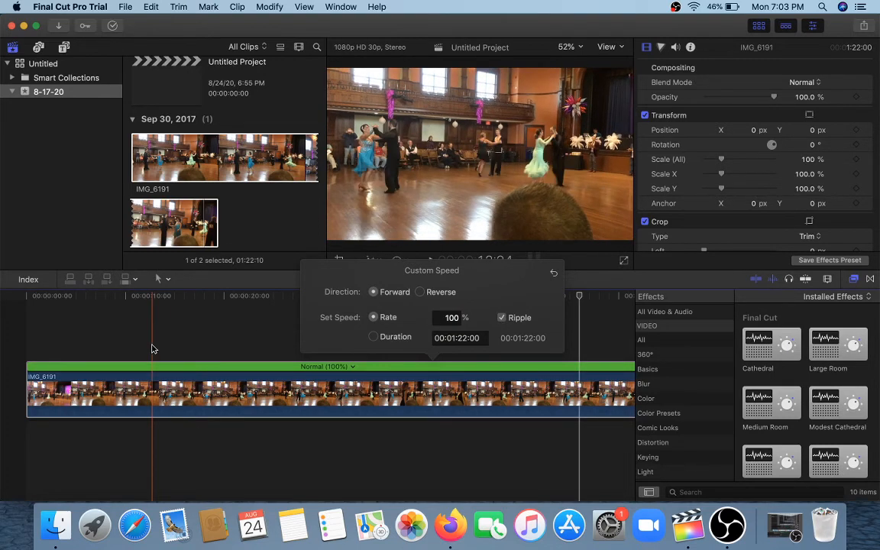
left_click(153, 349)
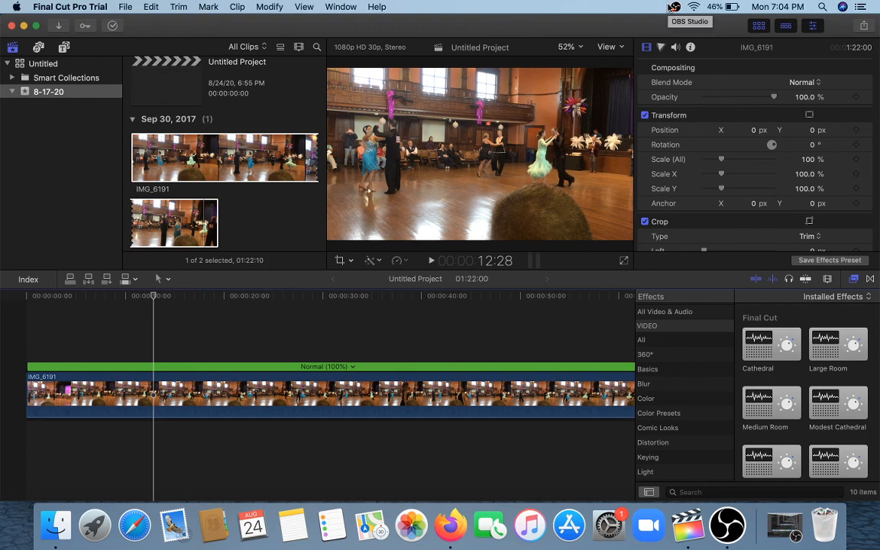
left_click(673, 7)
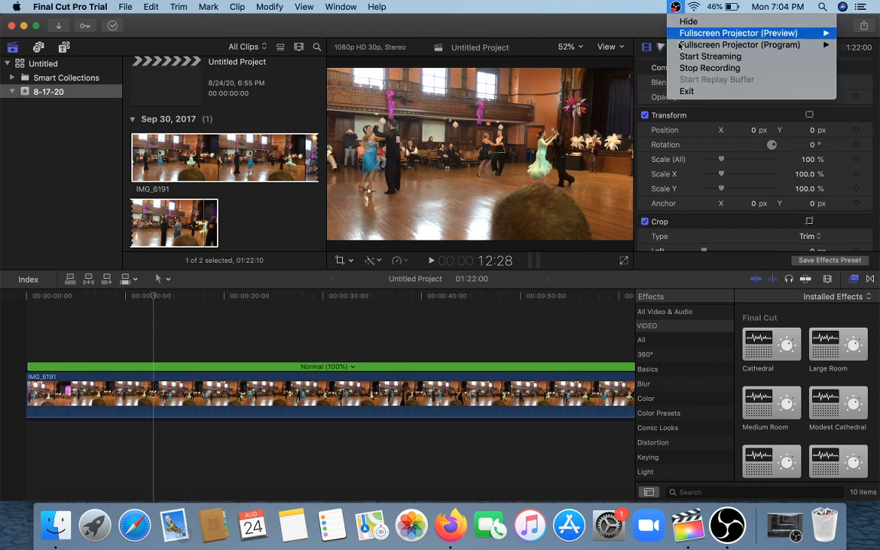